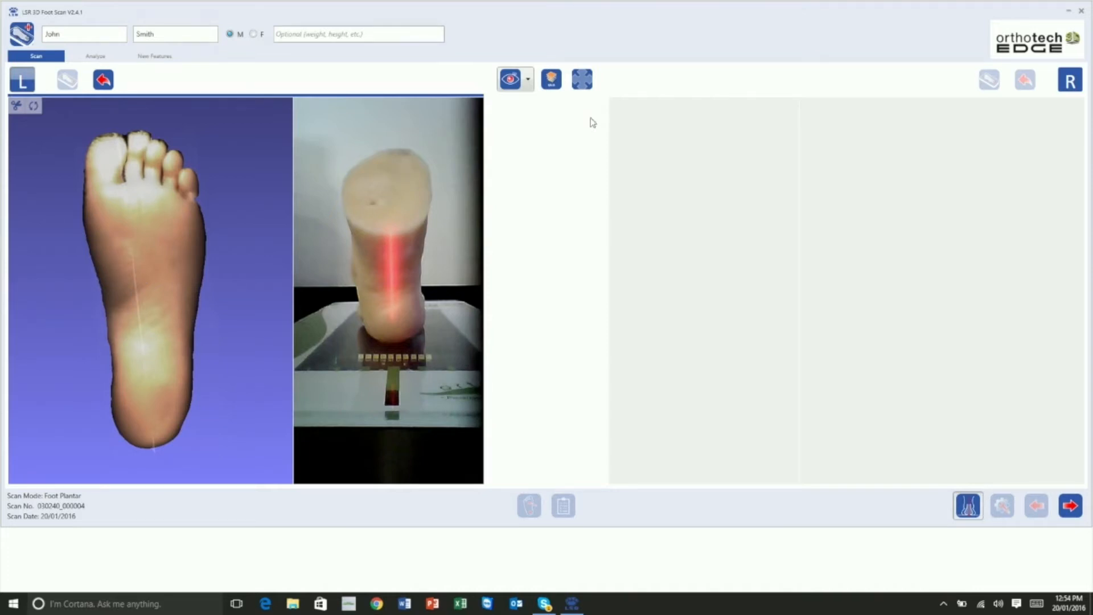
Step: Scan the right foot, inspect its 3D model, and continue to the analysis stage
left_click(1068, 81)
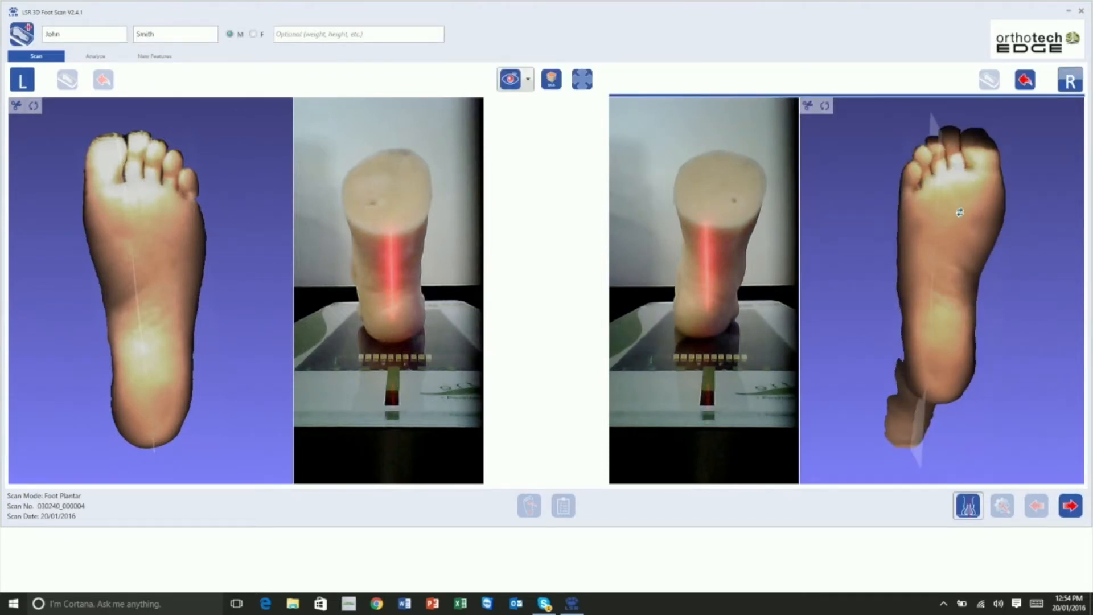
left_click_drag(960, 212, 942, 258)
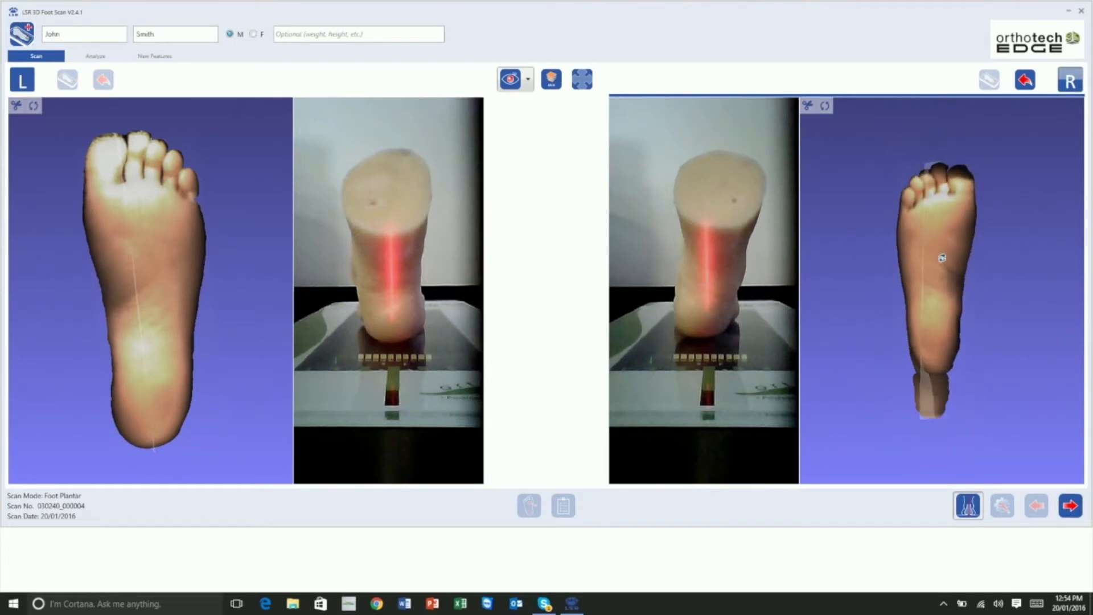
left_click(1070, 505)
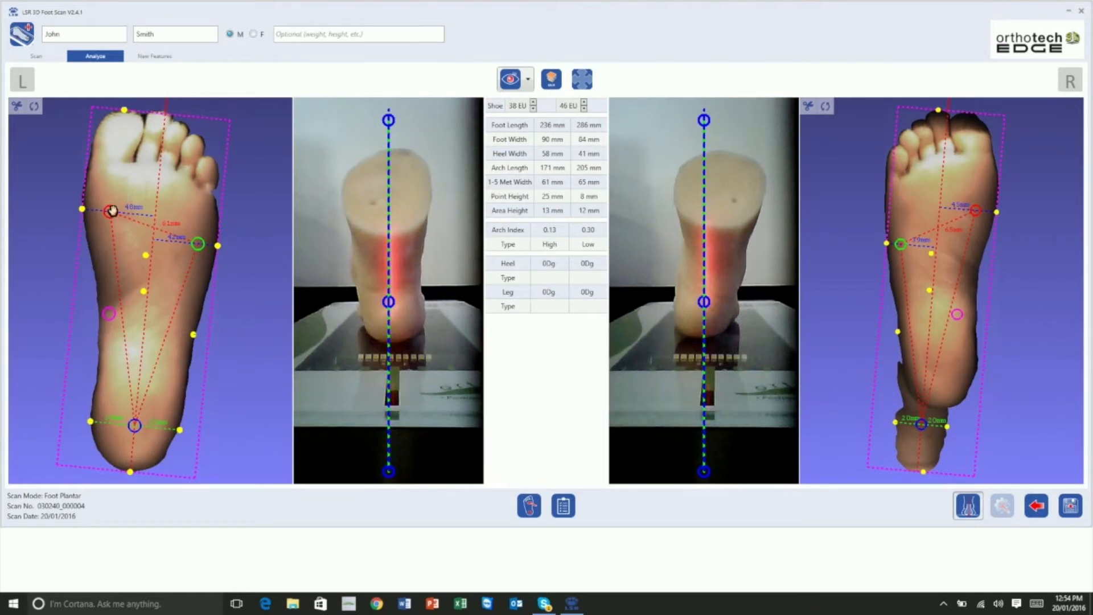
Step: Reposition the left foot's inner and outer forefoot markers and its heel marker on the 3D scan
left_click_drag(110, 211, 102, 198)
left_click_drag(200, 247, 199, 229)
left_click_drag(134, 426, 132, 422)
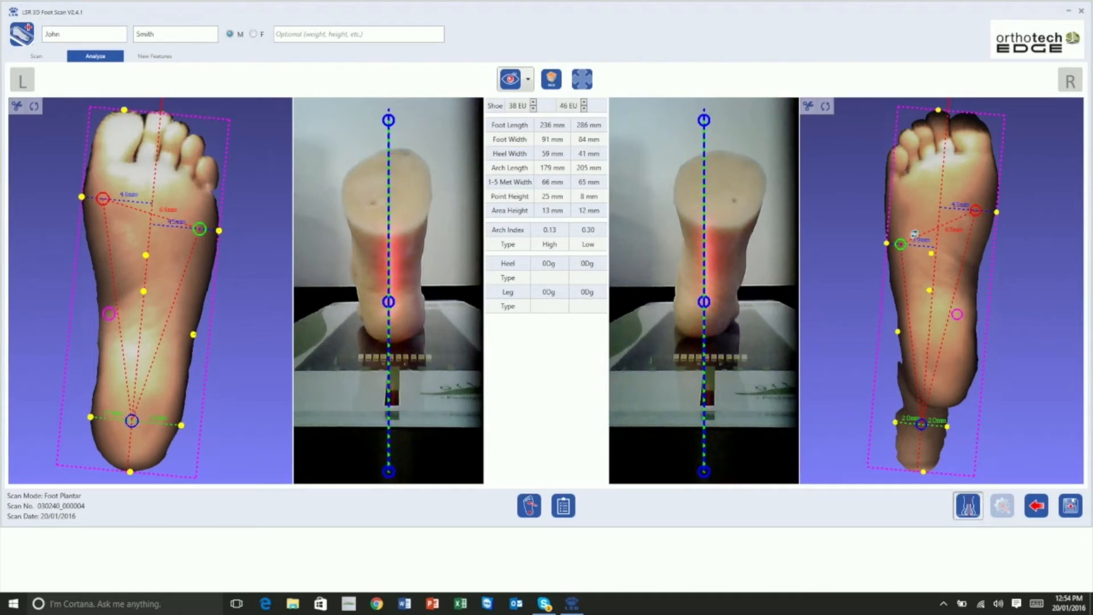
Step: Reposition the right foot's inner and outer forefoot markers and raise its heel marker onto the true heel
left_click_drag(976, 210, 989, 193)
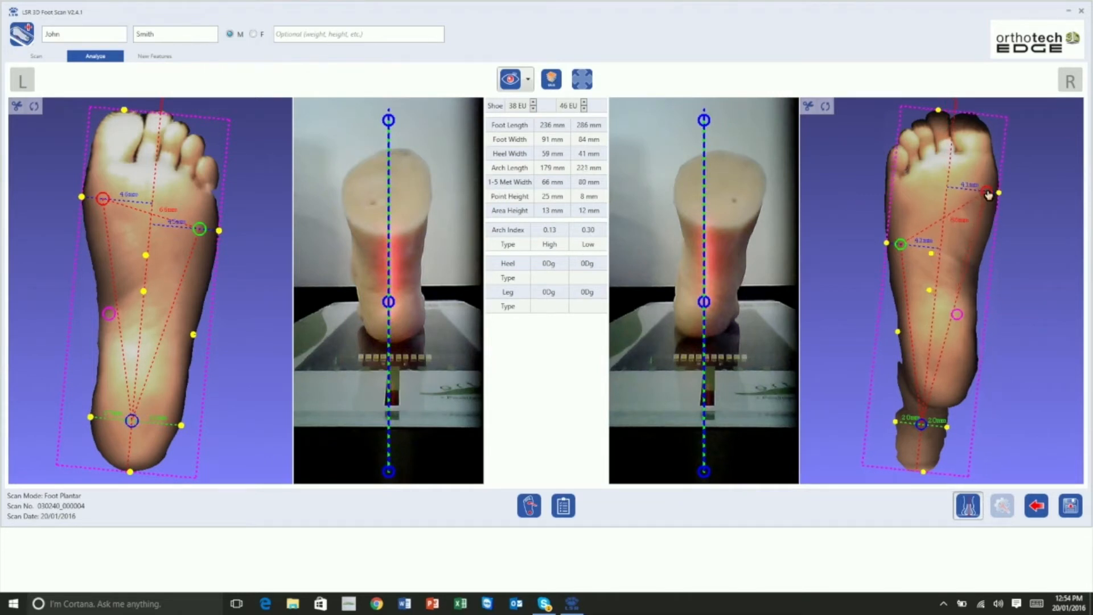
left_click_drag(900, 244, 902, 203)
mouse_move(920, 424)
left_mouse_down()
mouse_move(945, 356)
mouse_move(922, 387)
left_mouse_up()
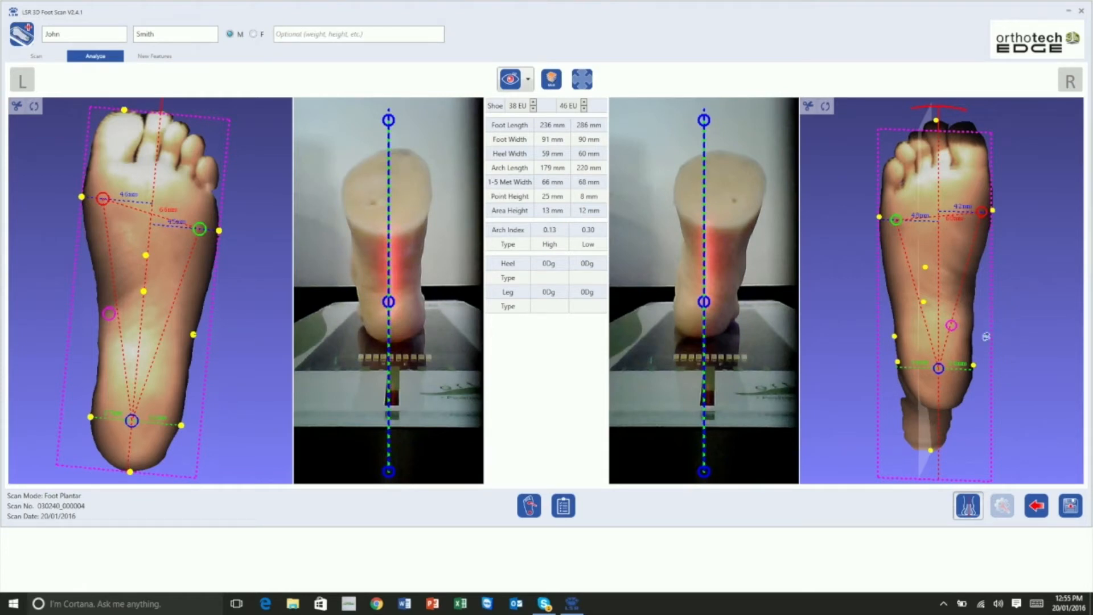
Step: Refine the heel centre markers and the arch point markers on both foot scans
mouse_move(938, 368)
left_mouse_down()
mouse_move(934, 311)
mouse_move(932, 377)
mouse_move(921, 381)
mouse_move(942, 378)
mouse_move(940, 359)
left_mouse_up()
mouse_move(131, 420)
left_mouse_down()
mouse_move(120, 402)
mouse_move(144, 417)
mouse_move(147, 386)
mouse_move(137, 434)
mouse_move(143, 396)
left_mouse_up()
mouse_move(108, 315)
left_mouse_down()
mouse_move(106, 293)
mouse_move(103, 336)
mouse_move(102, 304)
left_mouse_up()
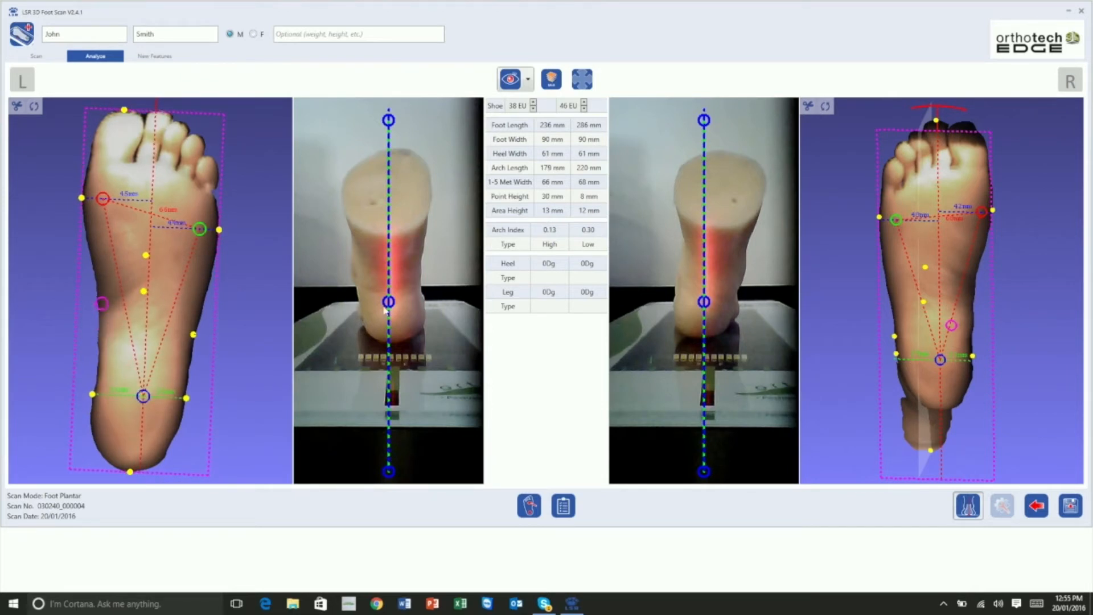
mouse_move(951, 325)
left_mouse_down()
mouse_move(975, 286)
mouse_move(973, 258)
mouse_move(952, 300)
mouse_move(959, 283)
left_mouse_up()
mouse_move(102, 304)
left_mouse_down()
mouse_move(133, 304)
mouse_move(116, 300)
left_mouse_up()
Step: Examine both feet in plain white and colour height-map display, rotating the models, and return to the skin texture
left_click(551, 81)
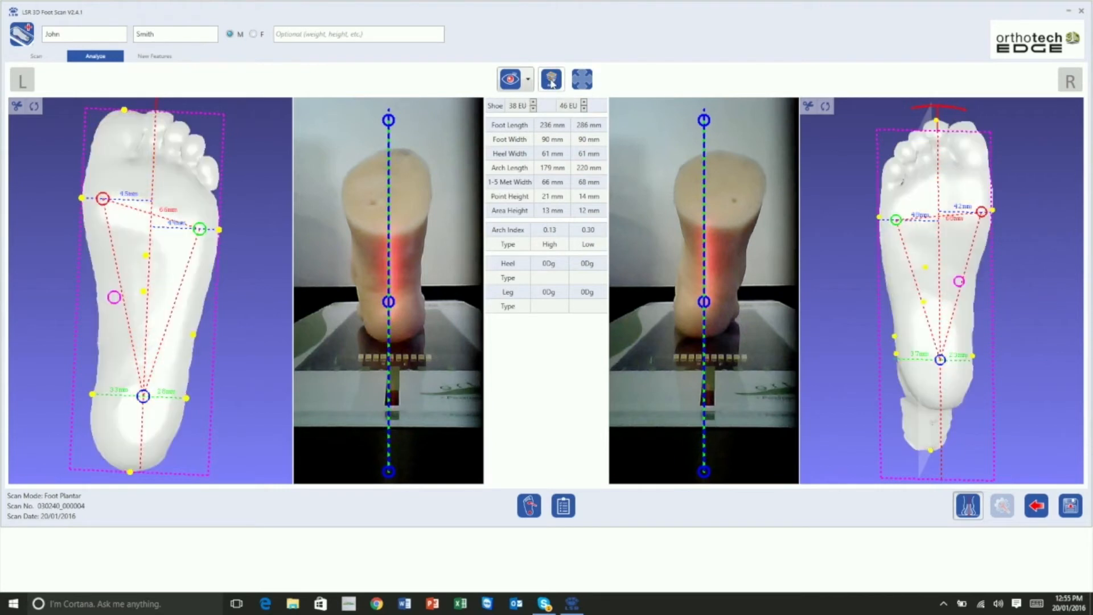
left_click(551, 80)
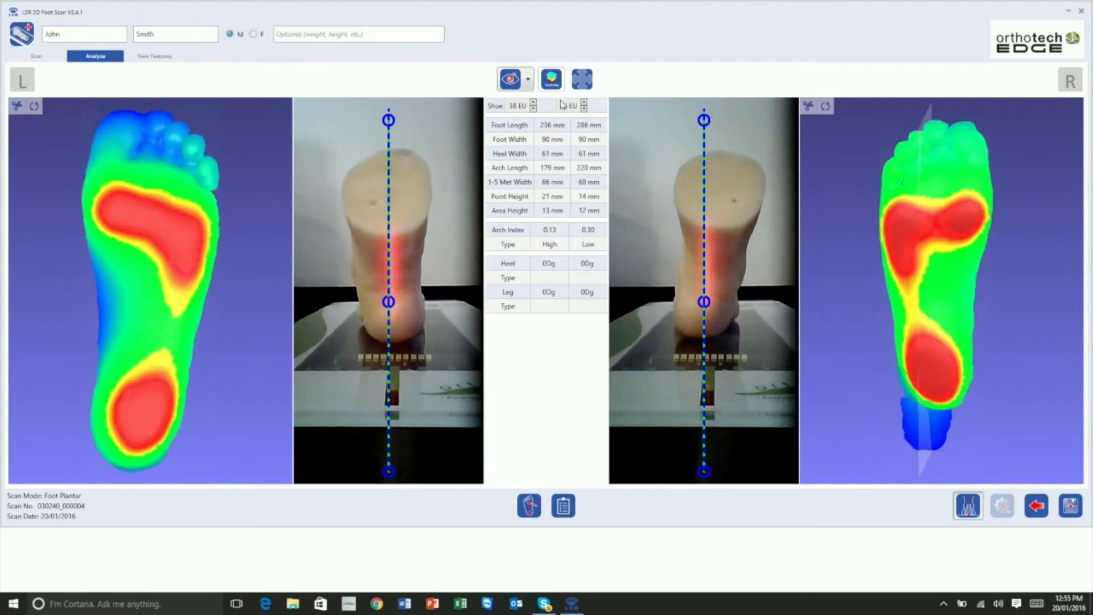
left_click_drag(234, 176, 231, 247)
left_click_drag(866, 228, 899, 227)
left_click_drag(259, 229, 166, 201)
left_click(551, 80)
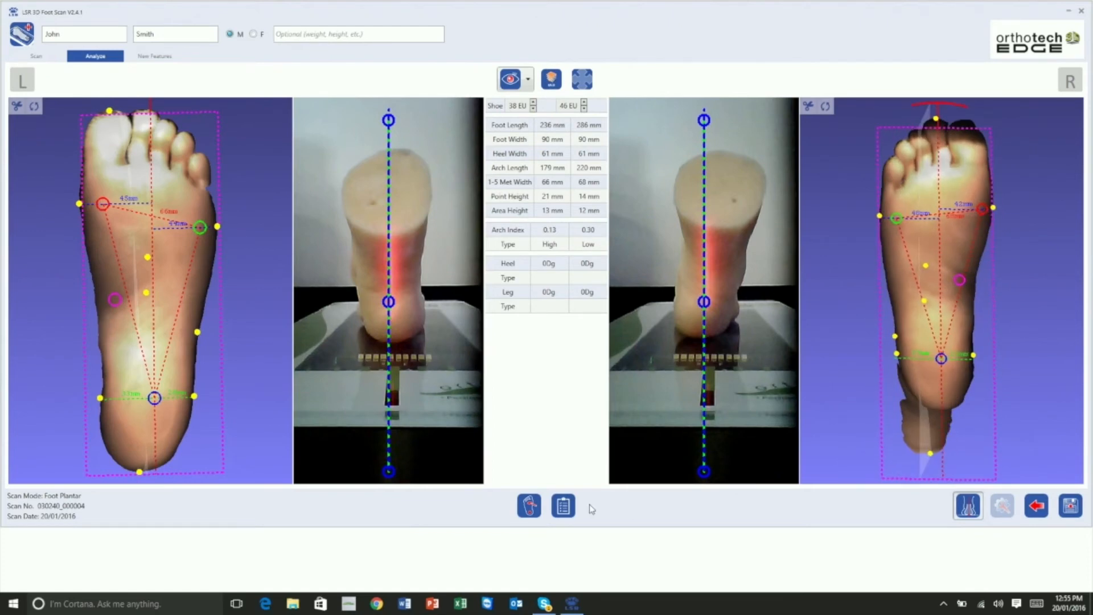
Step: Review the Foot Analysis Report from the measurements to the recommendations and close it
left_click(563, 506)
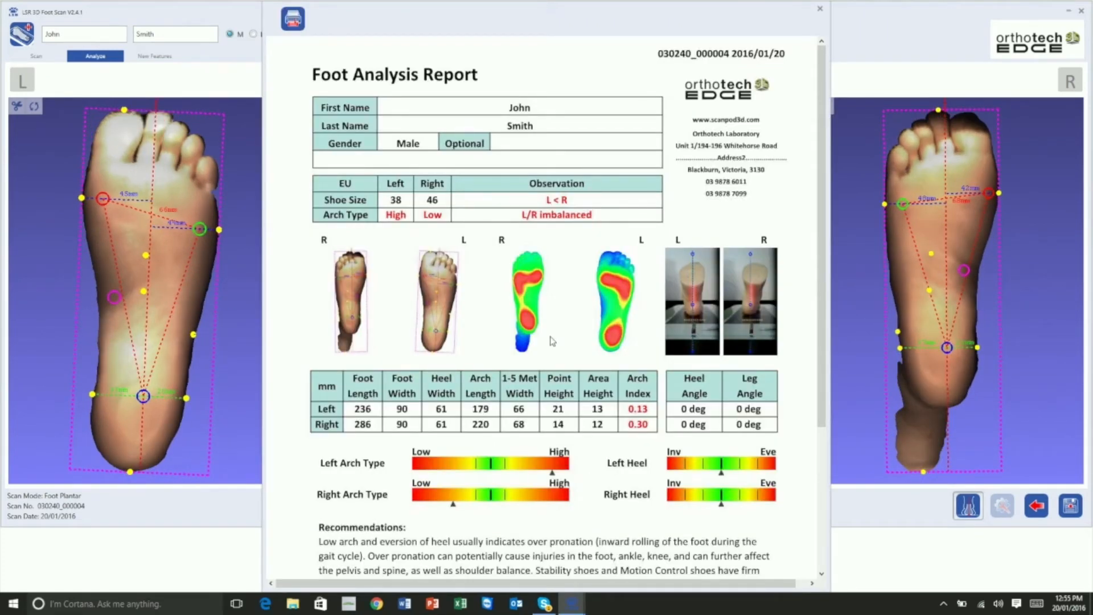
scroll(561, 468, "down", 5)
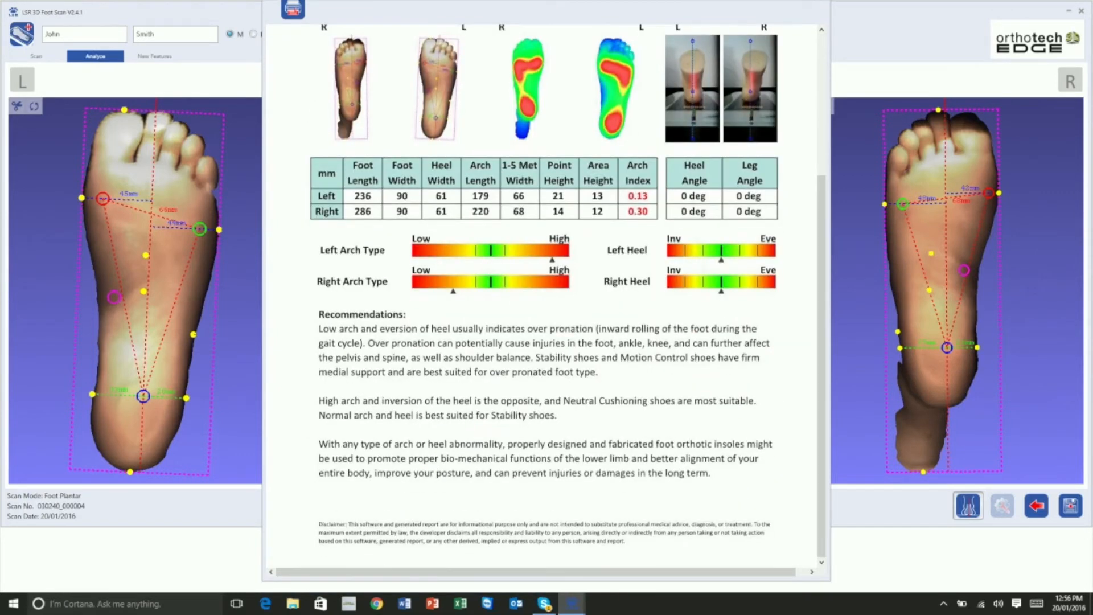
scroll(547, 296, "up", 5)
left_click(818, 10)
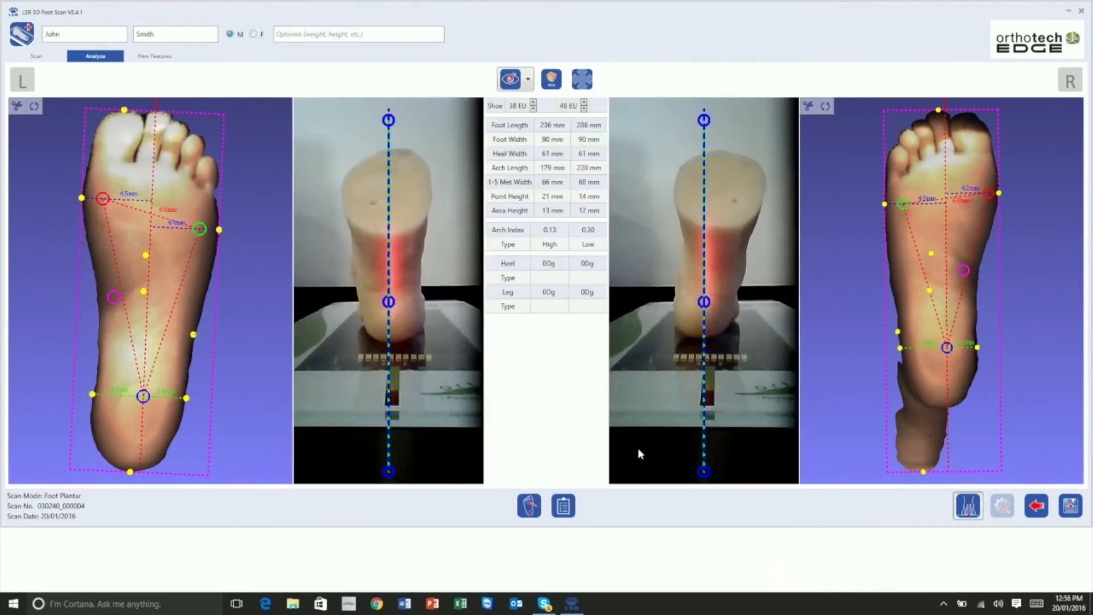
Step: Open the annotation sheet and look through its foot images and colour height maps
left_click(529, 506)
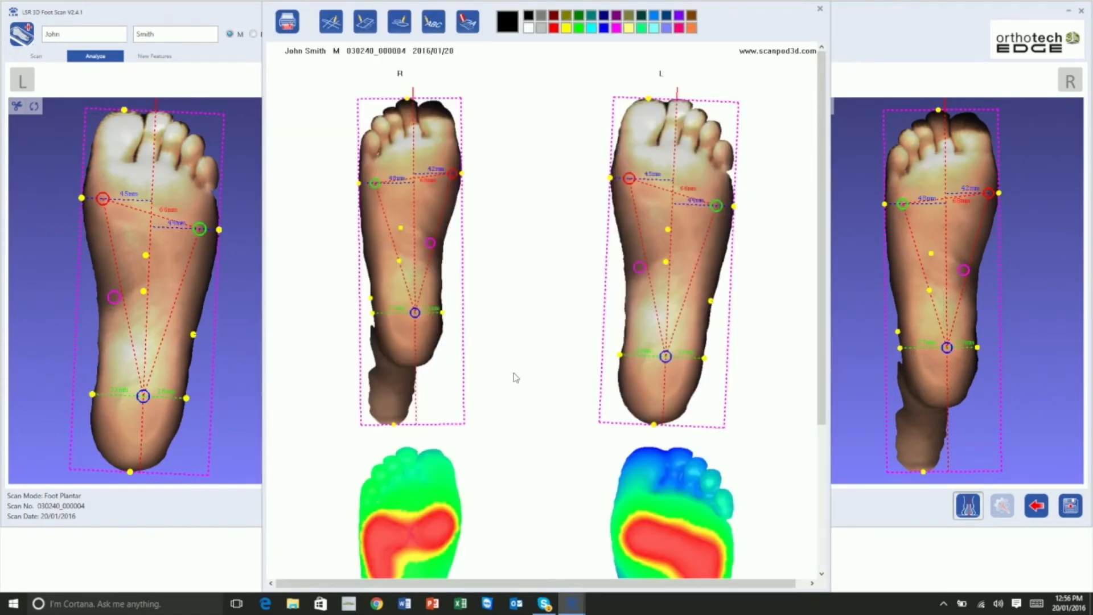
scroll(516, 377, "down", 5)
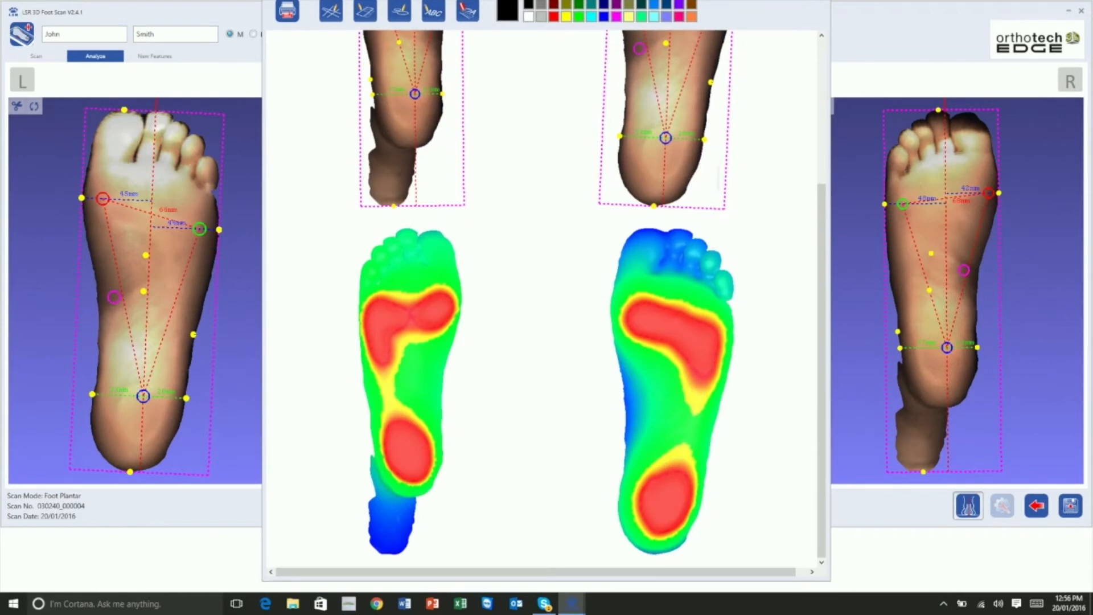
scroll(403, 26, "up", 5)
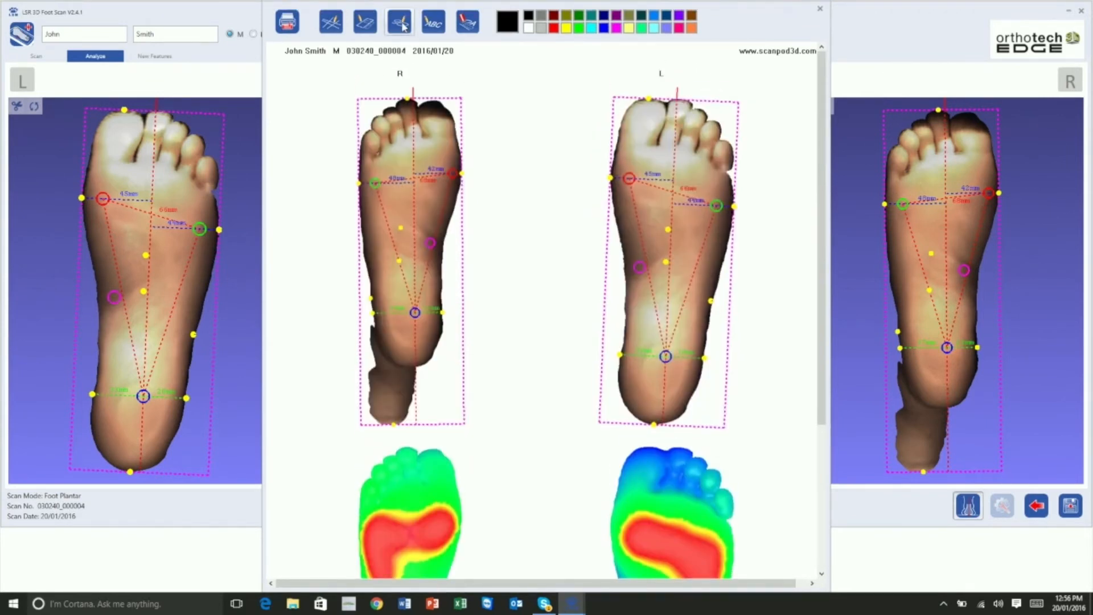
Step: Draw an ellipse below the right forefoot and a rectangle beside the left foot, and centre the rectangle between the feet
mouse_move(401, 180)
left_mouse_down()
mouse_move(417, 223)
mouse_move(440, 232)
left_mouse_up()
left_click(365, 23)
left_click_drag(518, 254, 622, 324)
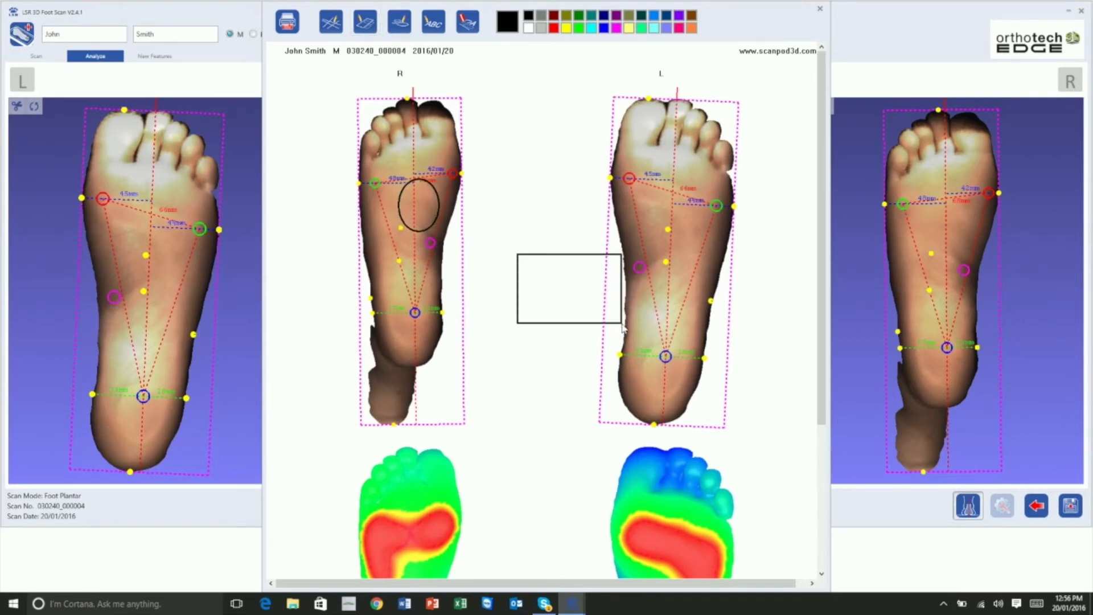
left_click(566, 258)
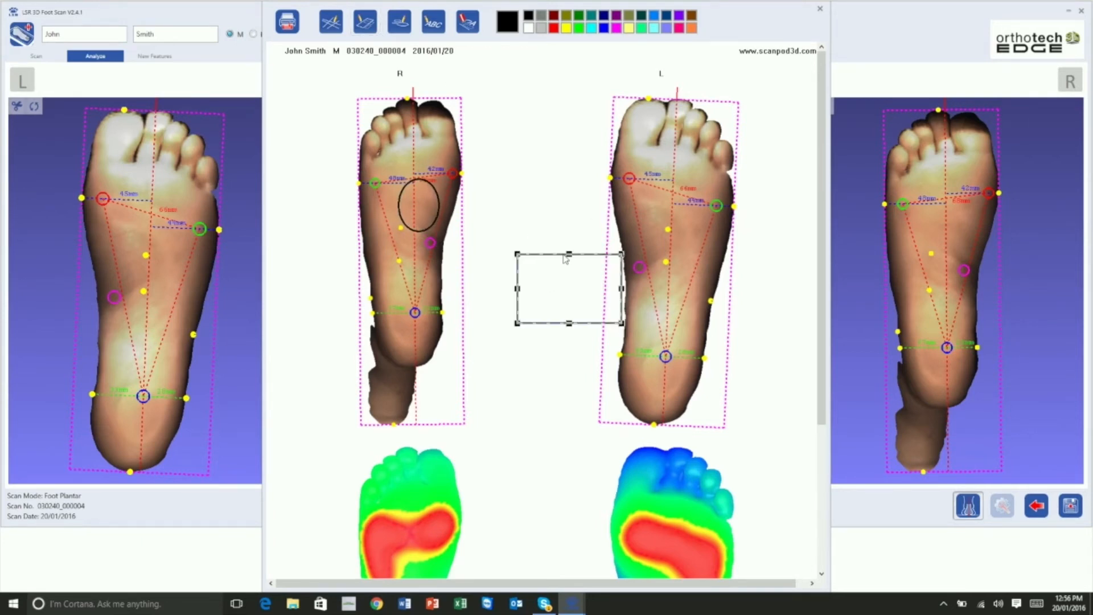
left_click_drag(553, 255, 529, 284)
Step: Add the text note "This patient has x, y, z" between the two feet and try several palette colours
left_click(434, 24)
left_click_drag(486, 124, 595, 205)
type("This patient has x, y, z")
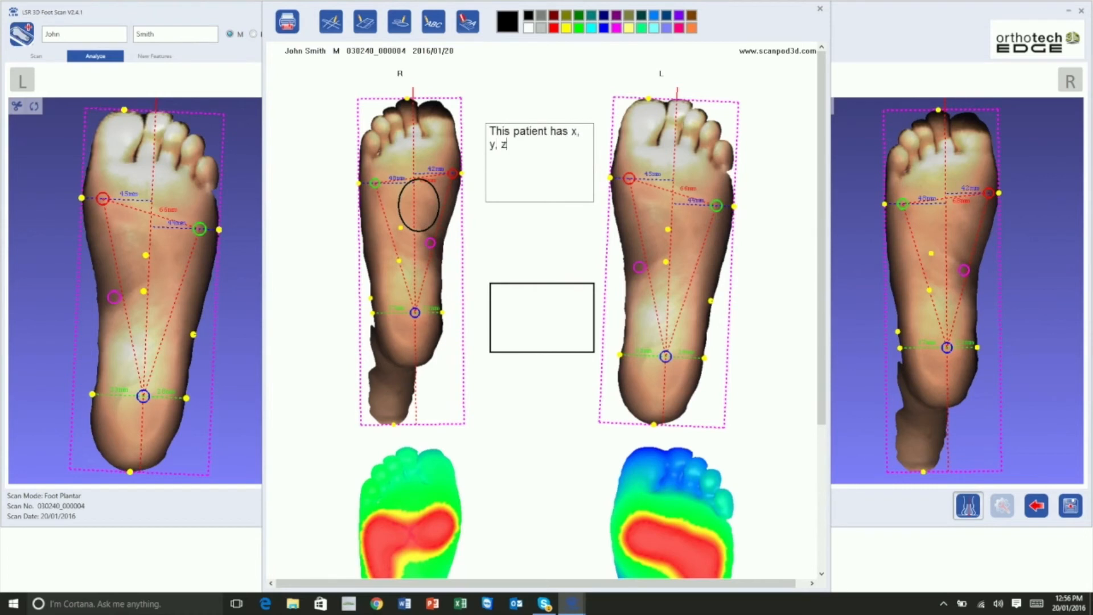
left_click(554, 29)
left_click(579, 27)
left_click(578, 16)
left_click(529, 27)
left_click(528, 17)
left_click(532, 101)
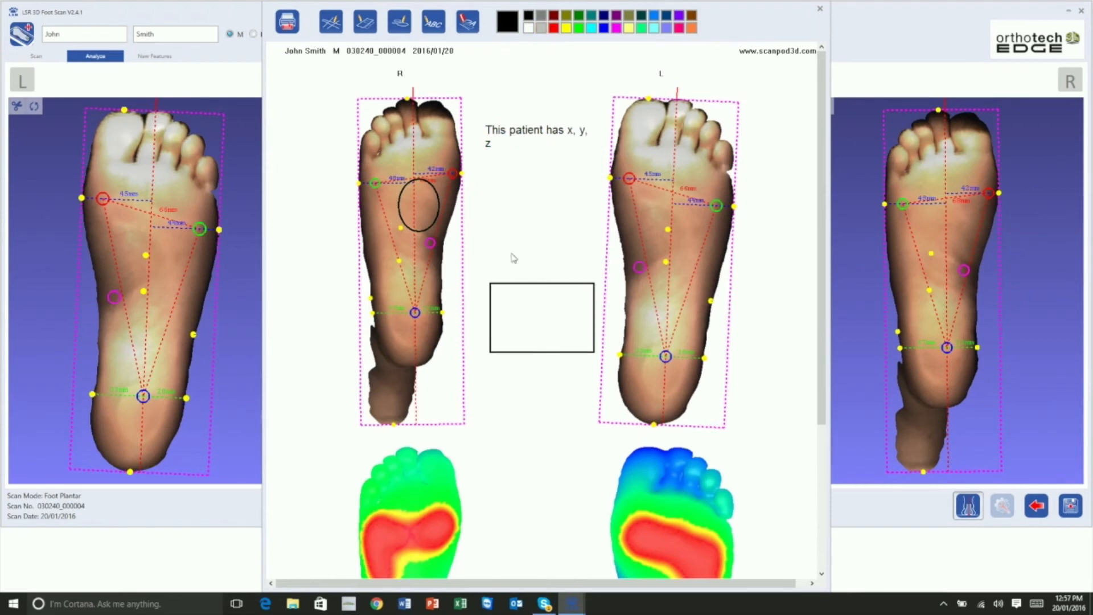
Step: Delete the rectangle, the text note and the ellipse, and close the annotation sheet
left_click(500, 290)
left_click(468, 24)
left_click(497, 128)
left_click(468, 24)
left_click(435, 193)
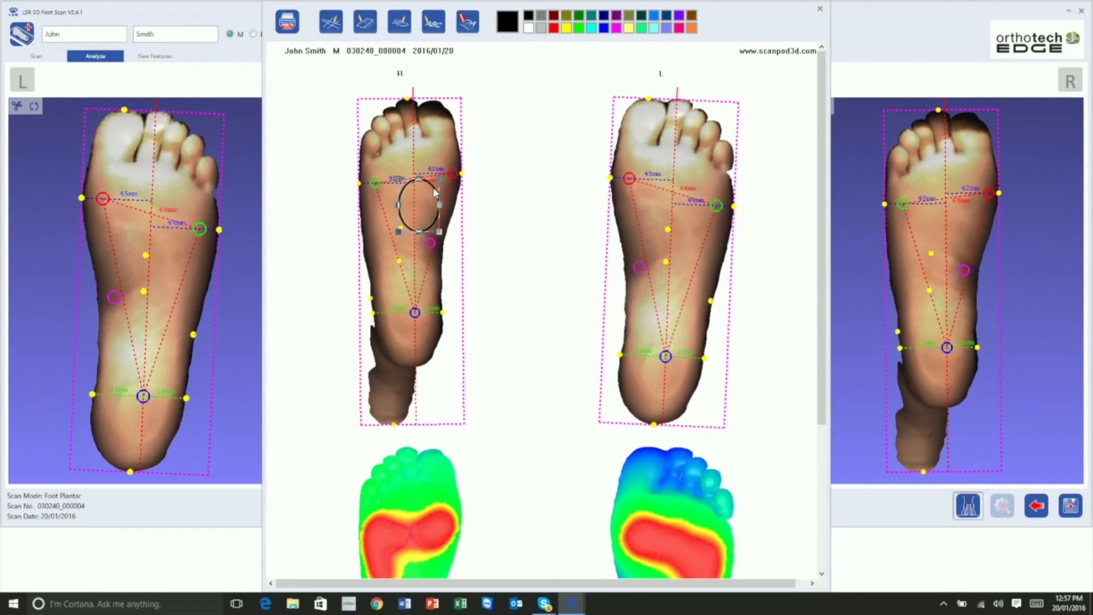
left_click(467, 25)
left_click(820, 9)
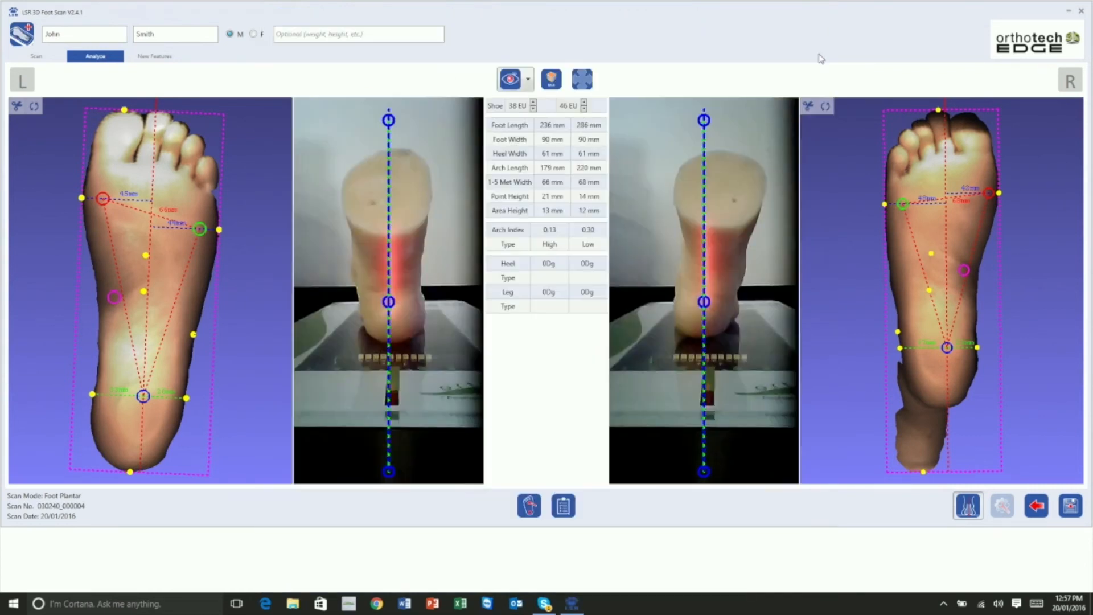
Step: Align the leg and heel line on the left rear-view image by repositioning its upper, middle and lower points
left_click_drag(389, 303, 398, 280)
mouse_move(388, 120)
left_mouse_down()
mouse_move(337, 125)
mouse_move(384, 120)
left_mouse_up()
mouse_move(398, 281)
left_mouse_down()
mouse_move(354, 280)
mouse_move(388, 275)
left_mouse_up()
left_click_drag(388, 471, 391, 427)
Step: Set the leg and heel line on the right rear-view image by moving its middle, upper and lower points
left_click_drag(704, 302, 710, 281)
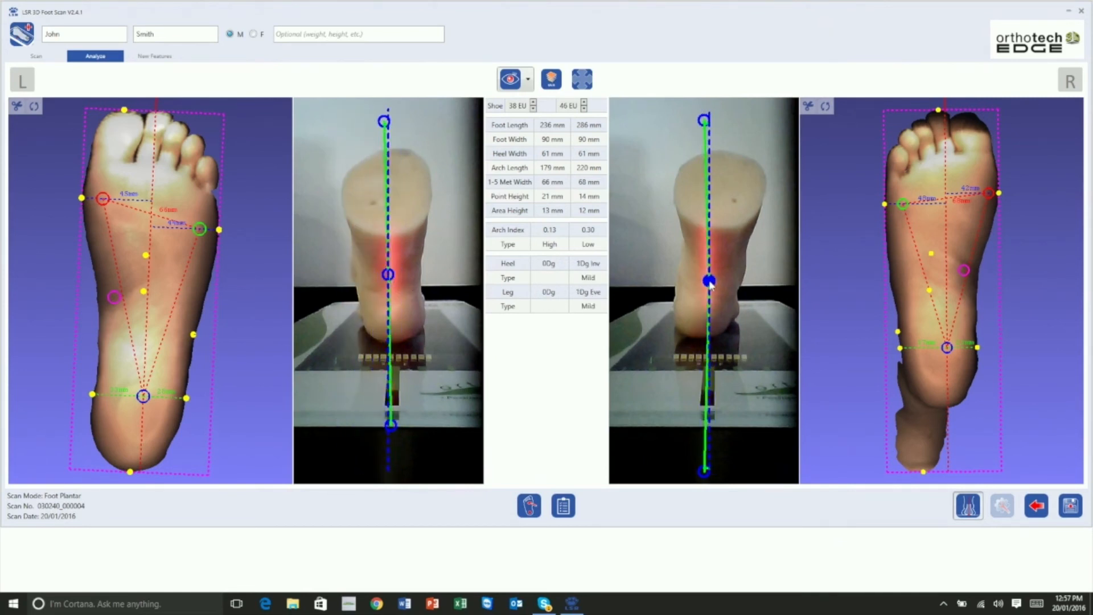
mouse_move(706, 126)
left_mouse_down()
mouse_move(676, 117)
mouse_move(710, 117)
left_mouse_up()
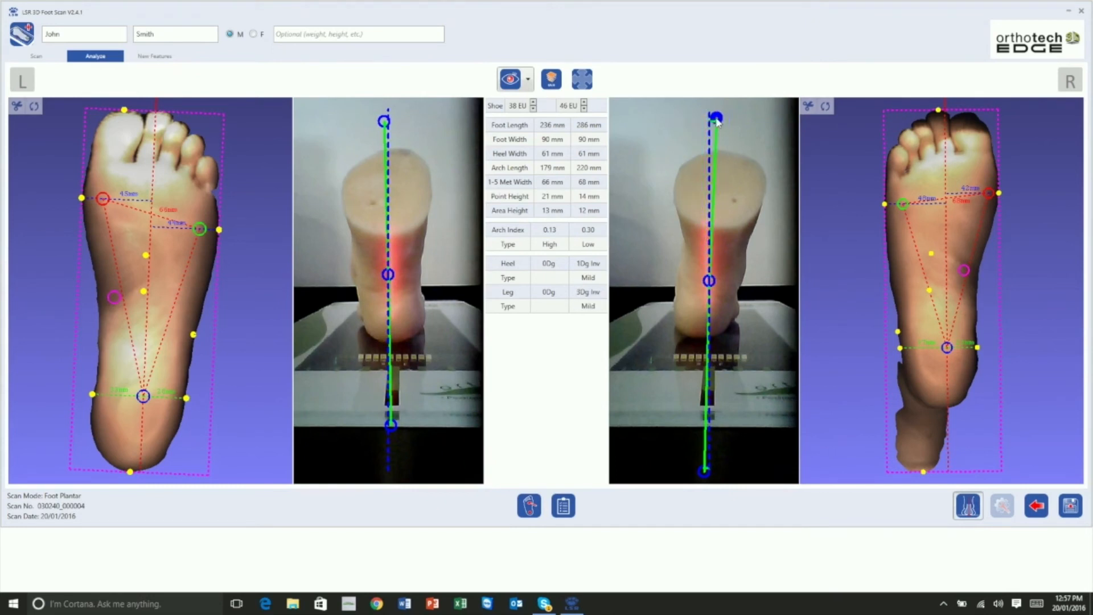
mouse_move(705, 471)
left_mouse_down()
mouse_move(746, 470)
mouse_move(687, 465)
mouse_move(715, 468)
left_mouse_up()
Step: Review the heel and leg angles in the updated Foot Analysis Report and close it
left_click(563, 505)
scroll(558, 477, "down", 3)
scroll(559, 477, "up", 4)
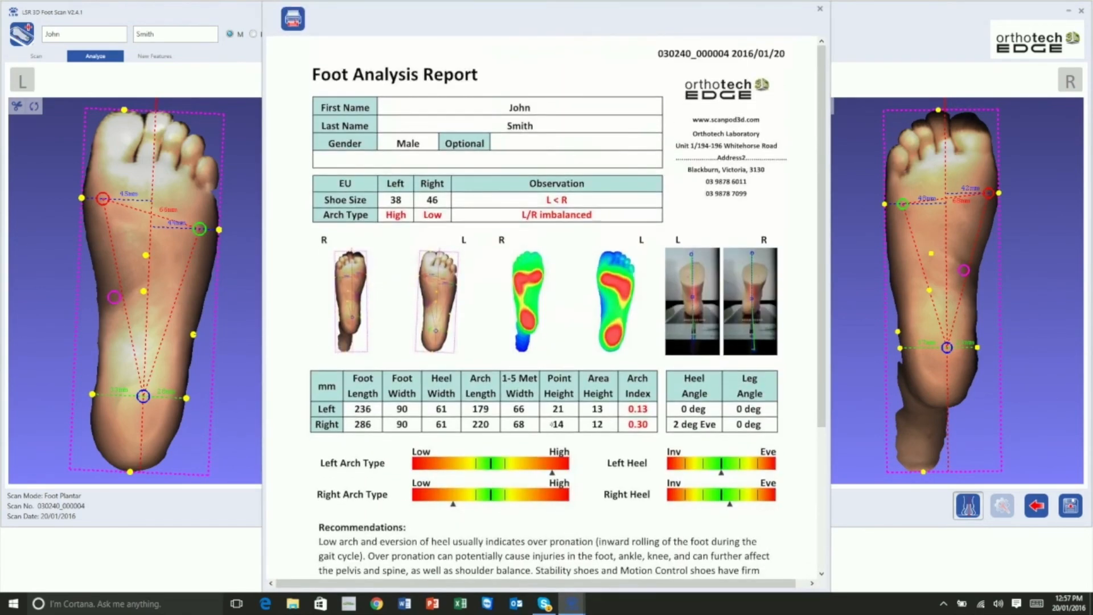
left_click(823, 13)
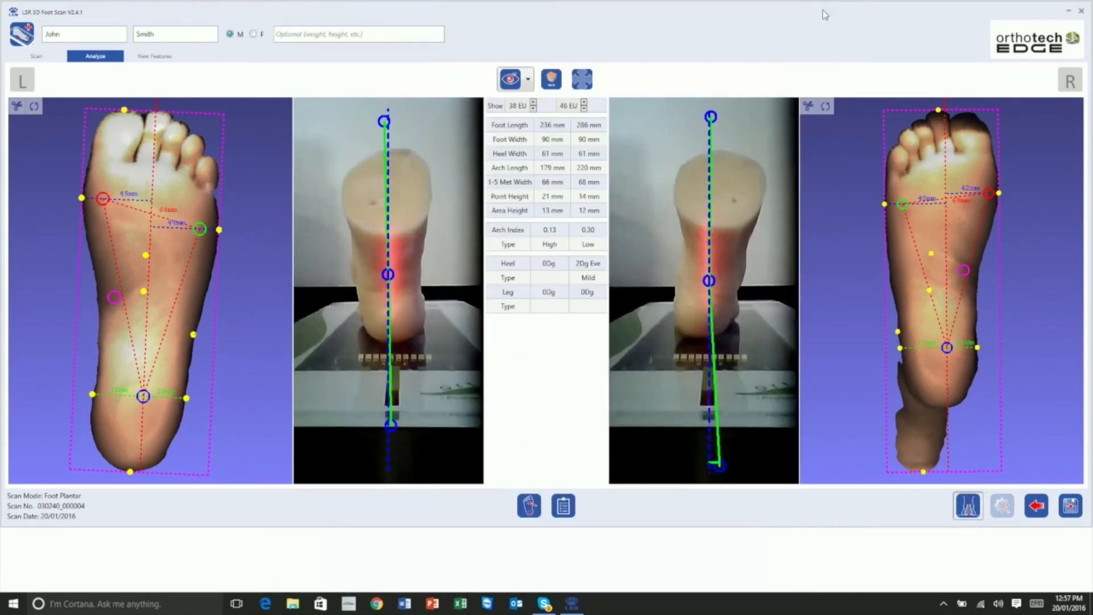
Step: Save the analysed scan as an .scl file on the desktop and close the scan window
left_click(1069, 511)
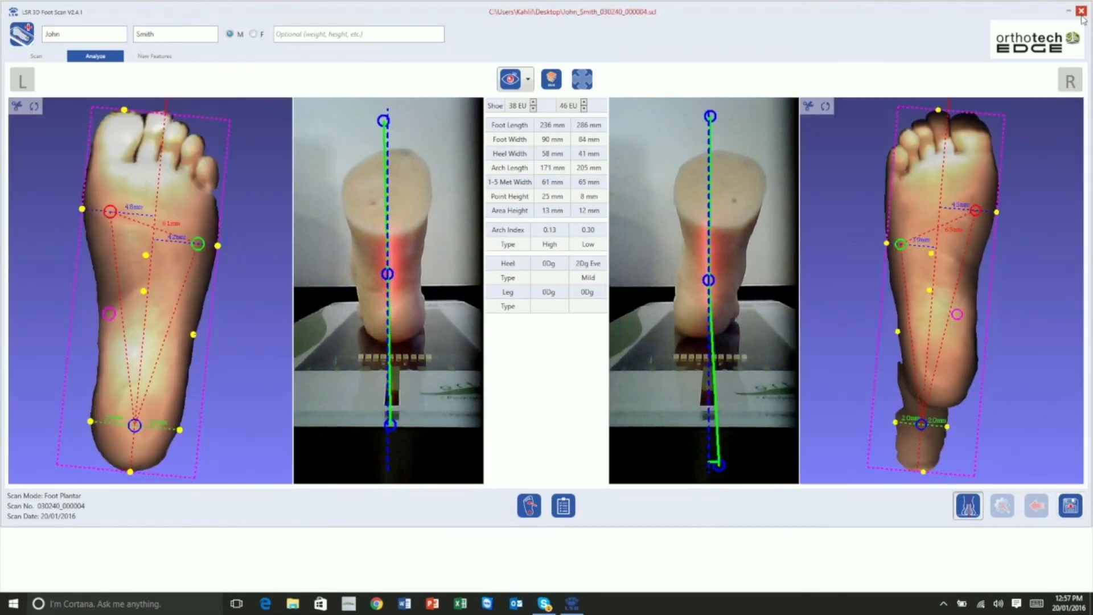
left_click(1081, 12)
Step: Try to open the saved .scl file directly from the desktop, and put its icon back in its original place
left_click_drag(25, 147, 141, 149)
double_click(141, 149)
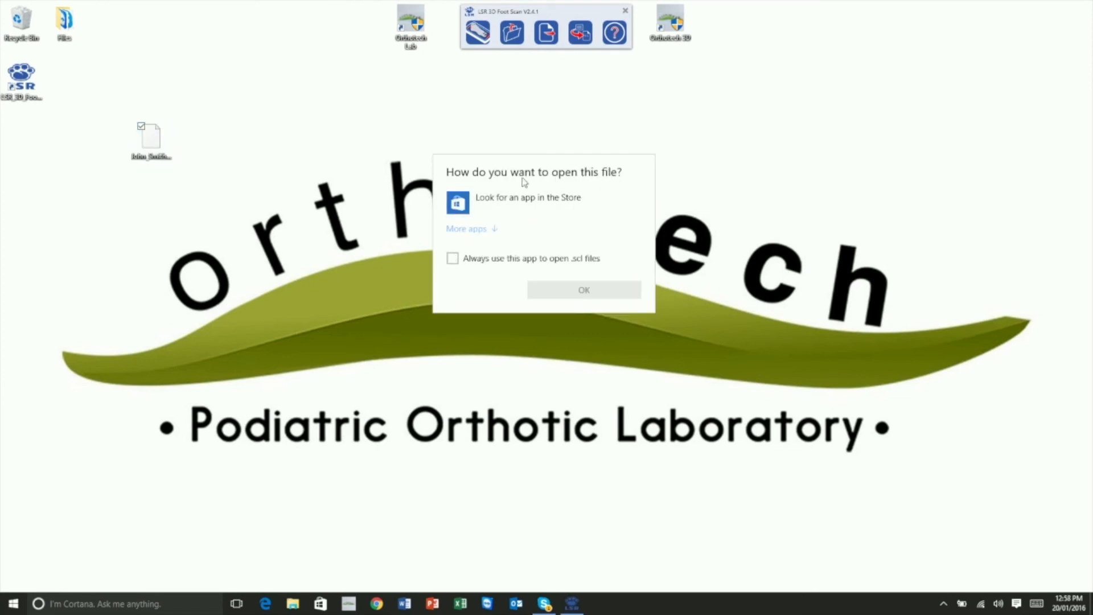
key("Escape")
left_click_drag(151, 145, 21, 147)
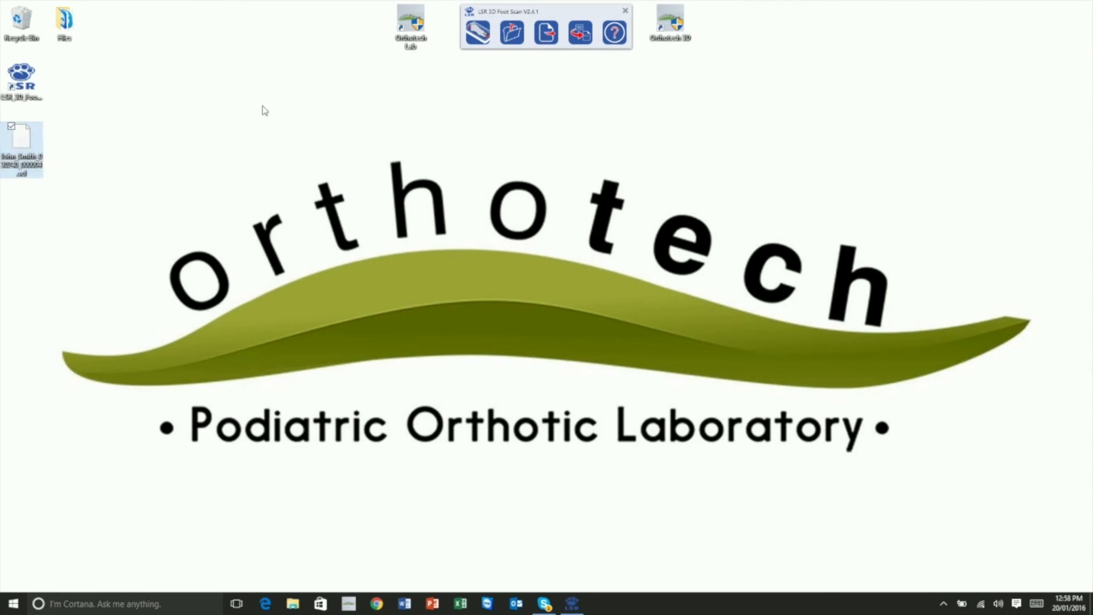
Step: Open the saved patient .scl file from the Desktop folder in the scan viewer
left_click(518, 37)
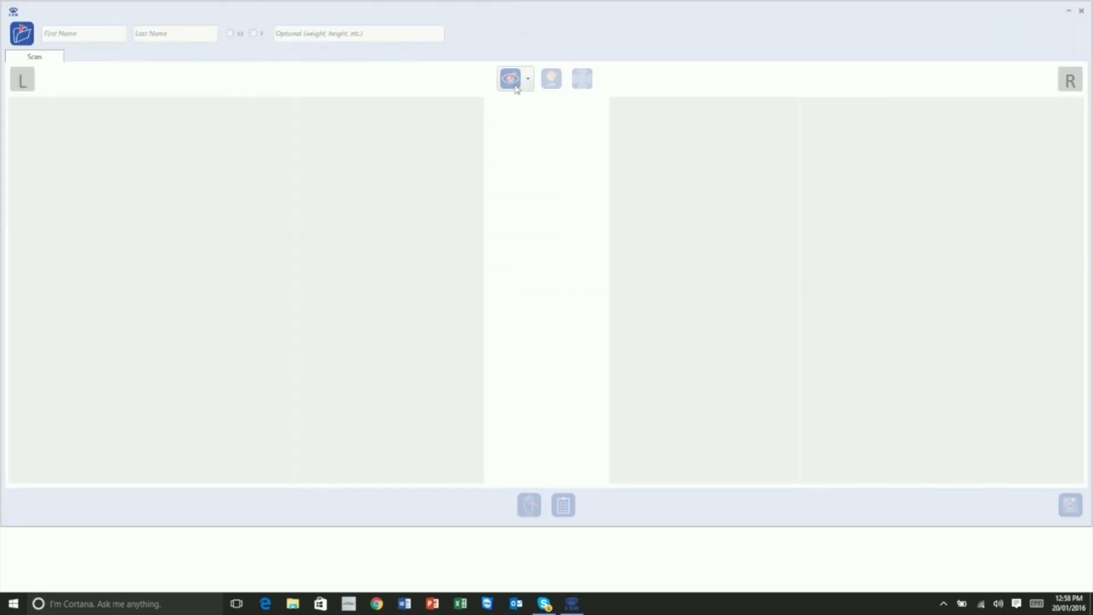
left_click(20, 33)
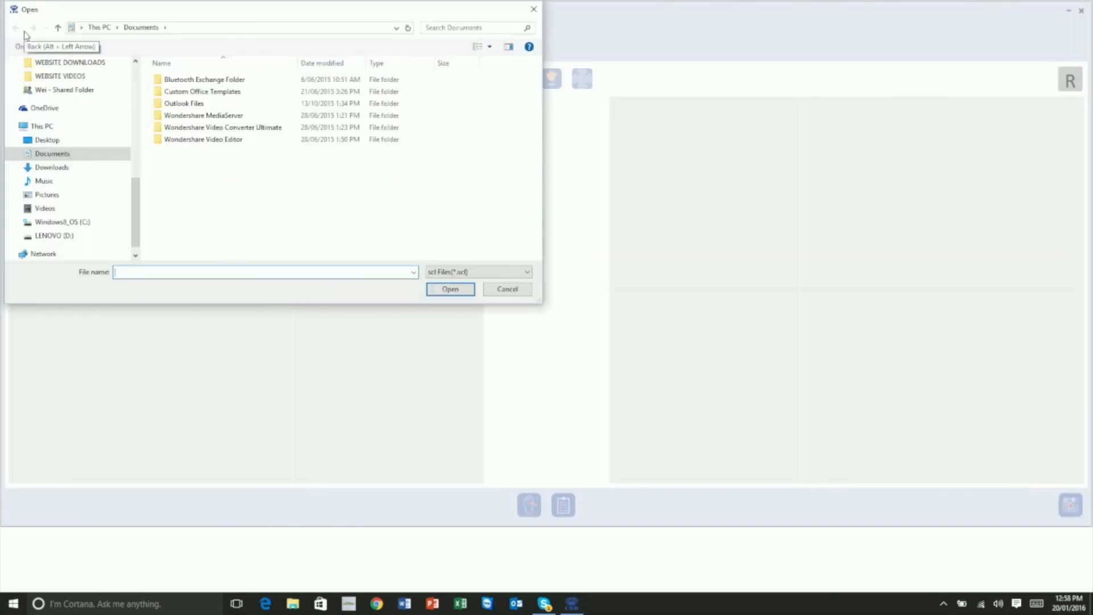
left_click(49, 140)
double_click(216, 92)
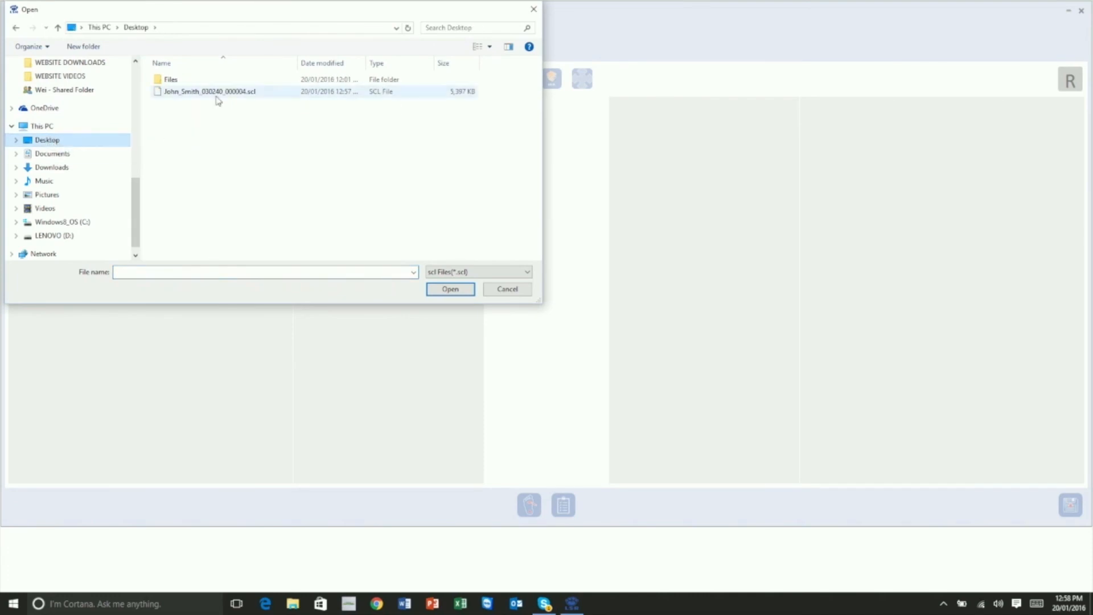